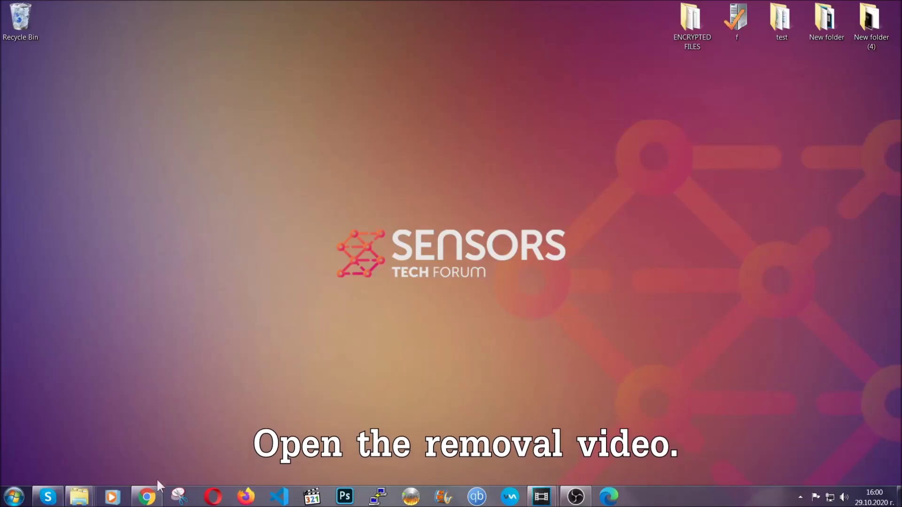
Follow the Full Removal Guide link in the YouTube video's description to get the SpyHunter 5 installer.
{"action": "left_click", "coordinate": [147, 496]}
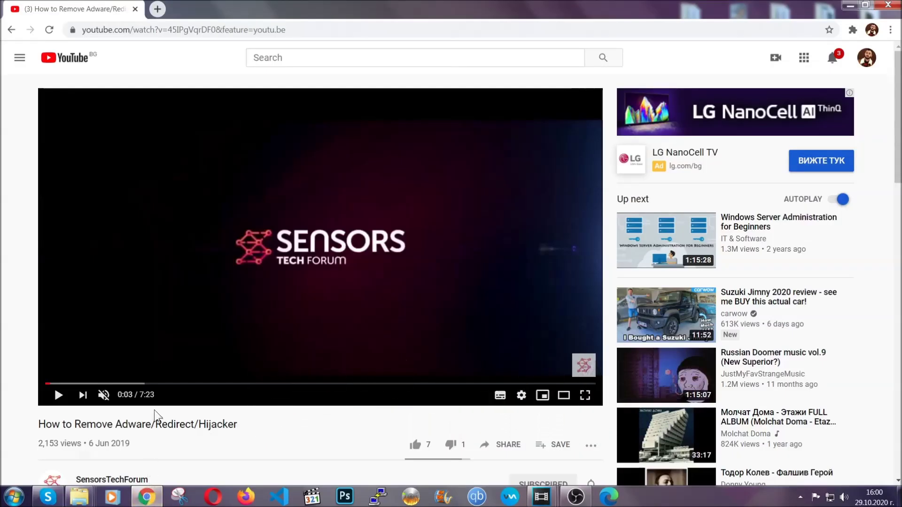
{"action": "scroll", "coordinate": [179, 328], "scroll_direction": "down", "scroll_amount": 5}
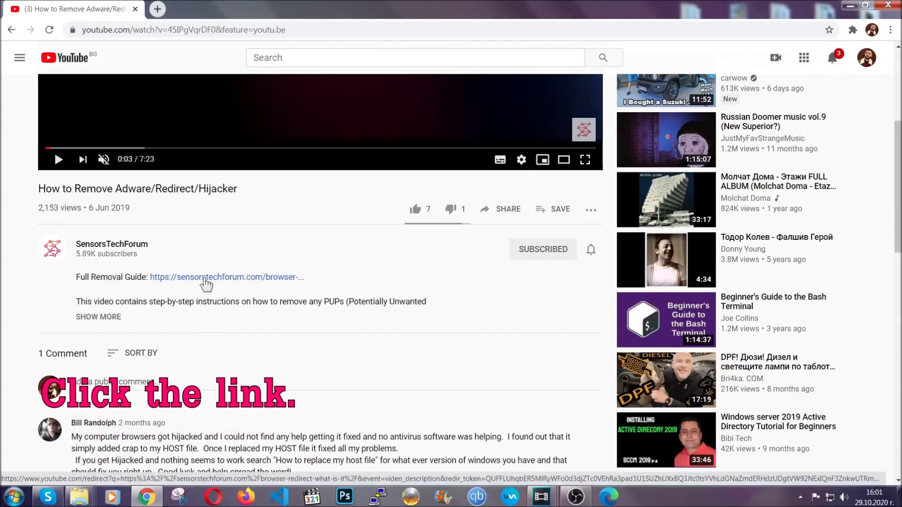
{"action": "left_click", "coordinate": [205, 279]}
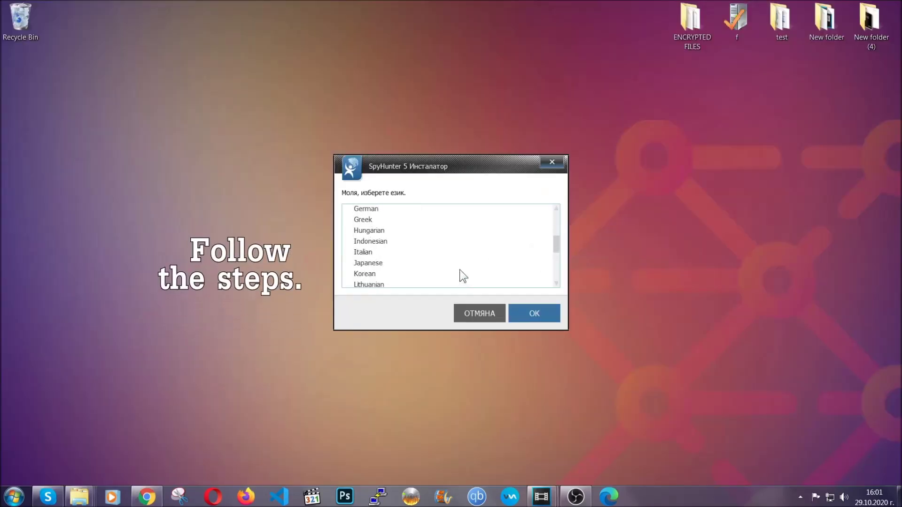
Install SpyHunter 5 in English, accepting the EULA and Privacy Policy.
{"action": "scroll", "coordinate": [445, 280], "scroll_direction": "down", "scroll_amount": 2}
{"action": "scroll", "coordinate": [460, 281], "scroll_direction": "up", "scroll_amount": 5}
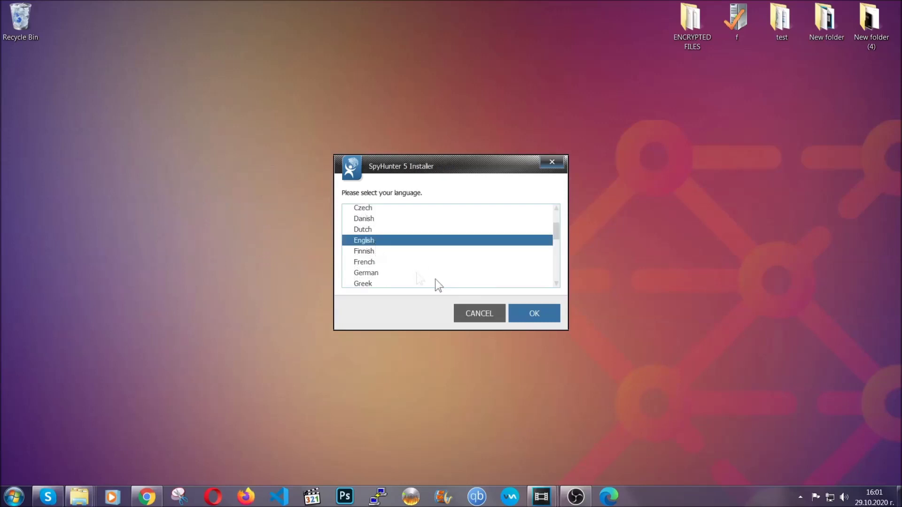
{"action": "left_click", "coordinate": [528, 313]}
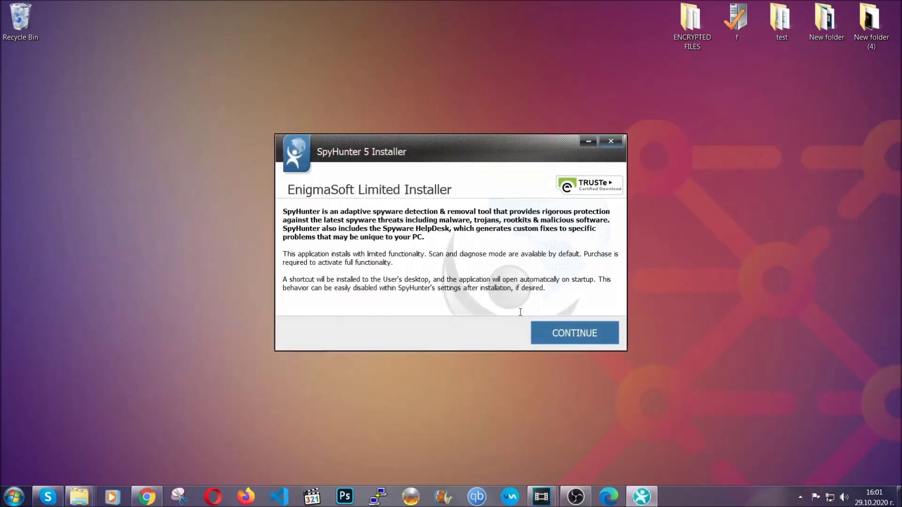
{"action": "left_click", "coordinate": [541, 327]}
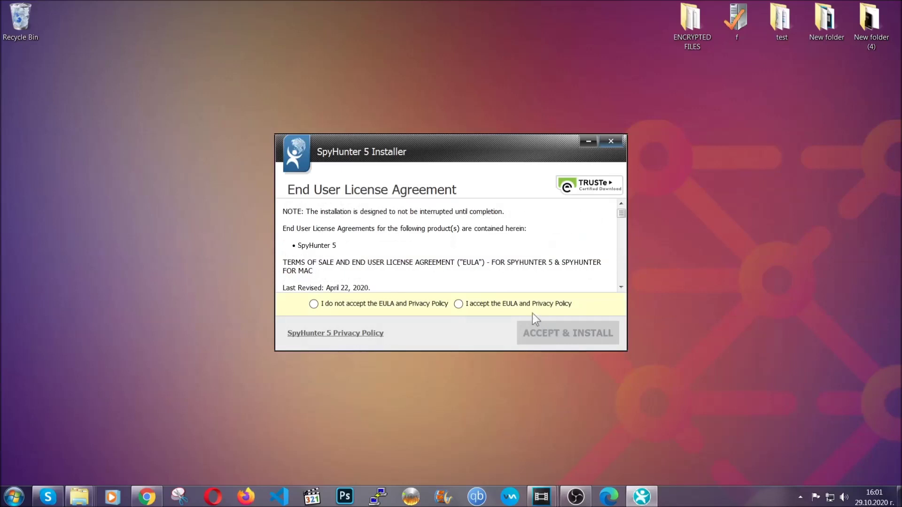
{"action": "left_click", "coordinate": [459, 304]}
{"action": "left_click", "coordinate": [544, 328]}
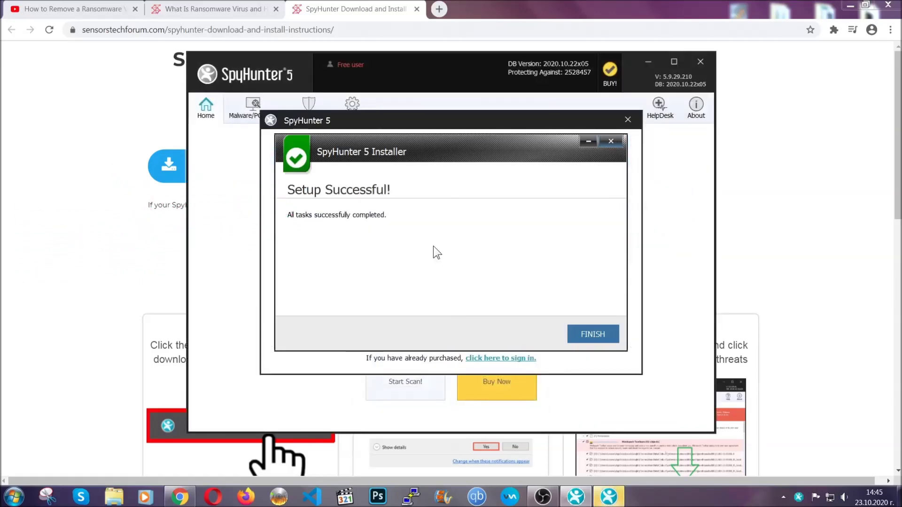
Finish the SpyHunter 5 setup so it begins scanning the computer for threats.
{"action": "left_click", "coordinate": [576, 335]}
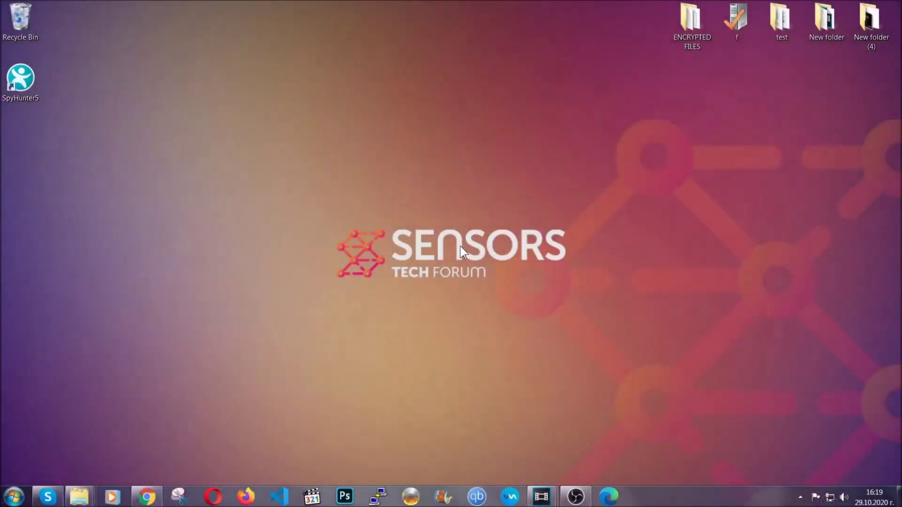
Uninstall SUSPICIOUS PROGRAM through APPWIZ.CPL's Programs and Features, confirming its removal.
{"action": "key", "text": "super+r"}
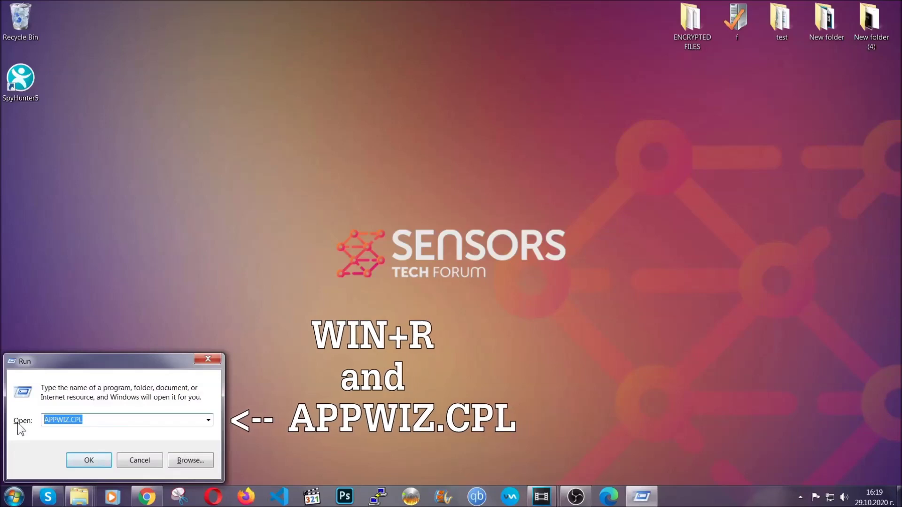
{"action": "left_click", "coordinate": [88, 458]}
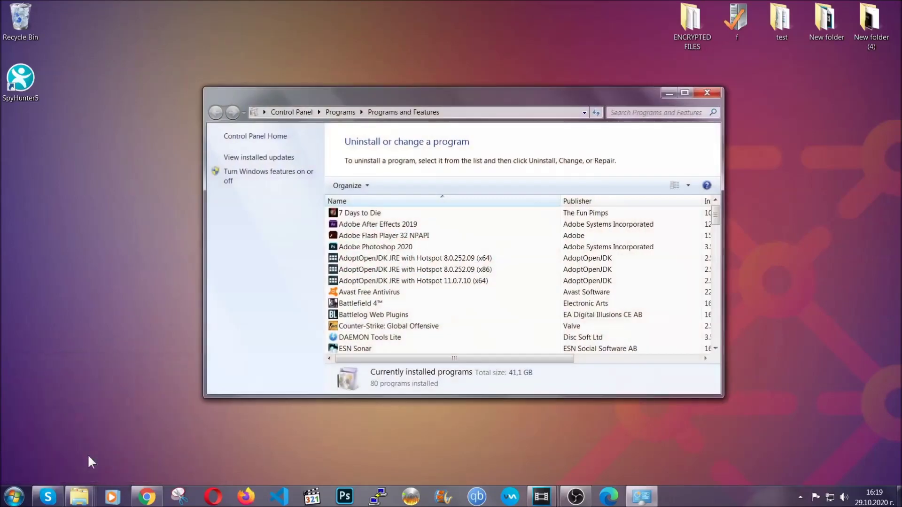
{"action": "scroll", "coordinate": [475, 251], "scroll_direction": "down", "scroll_amount": 20}
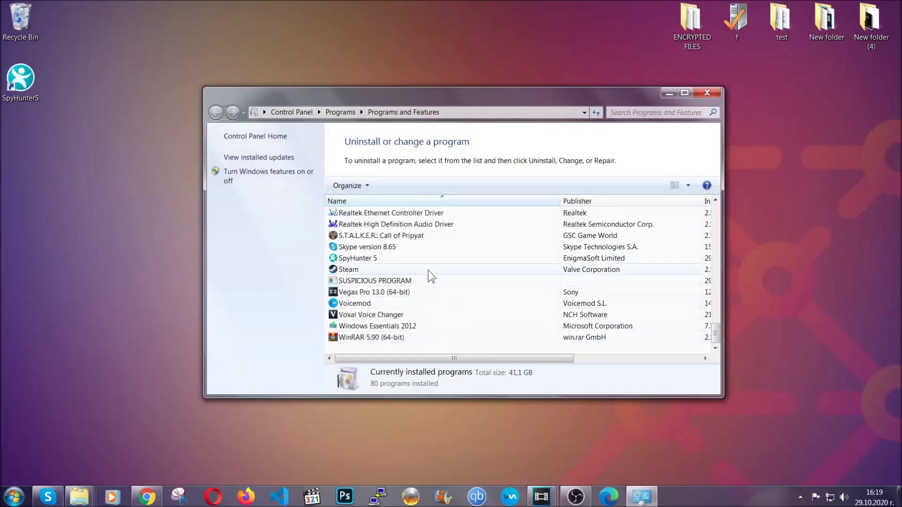
{"action": "left_click", "coordinate": [390, 282]}
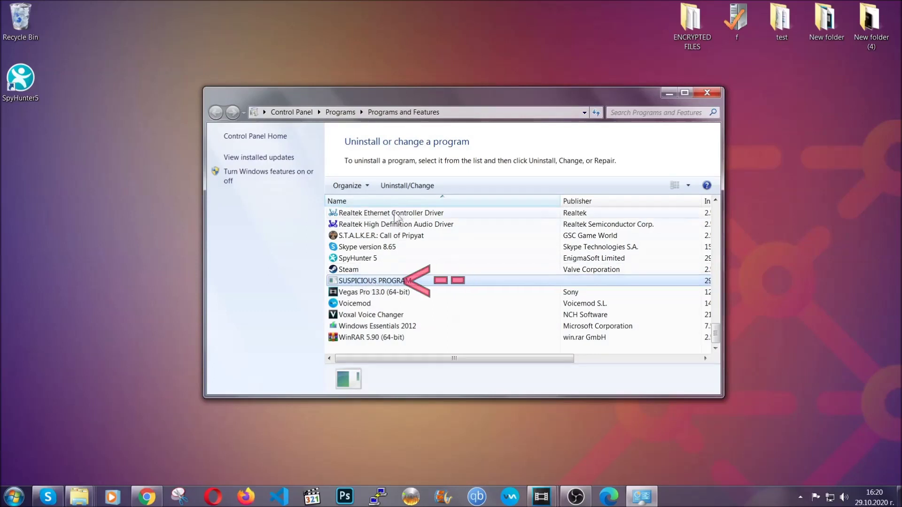
{"action": "left_click", "coordinate": [399, 185]}
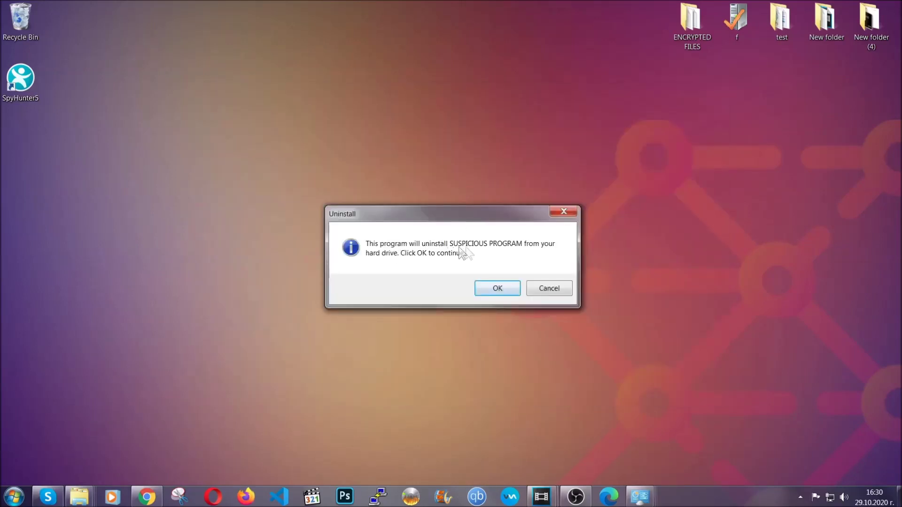
{"action": "left_click", "coordinate": [494, 291]}
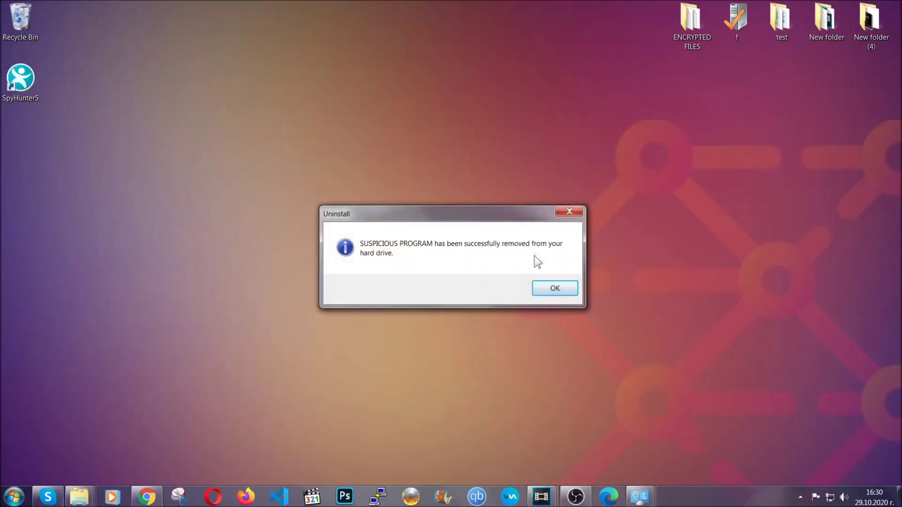
{"action": "left_click", "coordinate": [542, 287]}
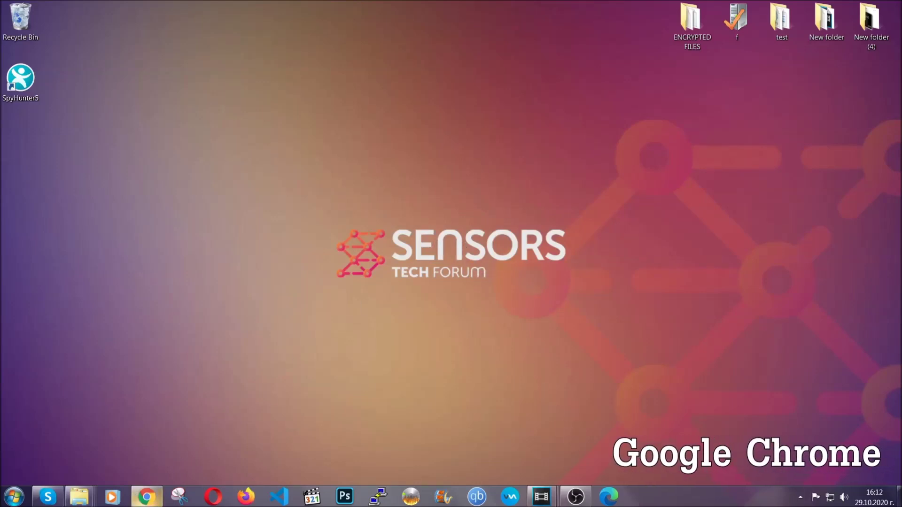
Clear Chrome's All time browsing data via chrome://settings/clearBrowserData, keeping passwords.
{"action": "left_click", "coordinate": [154, 503]}
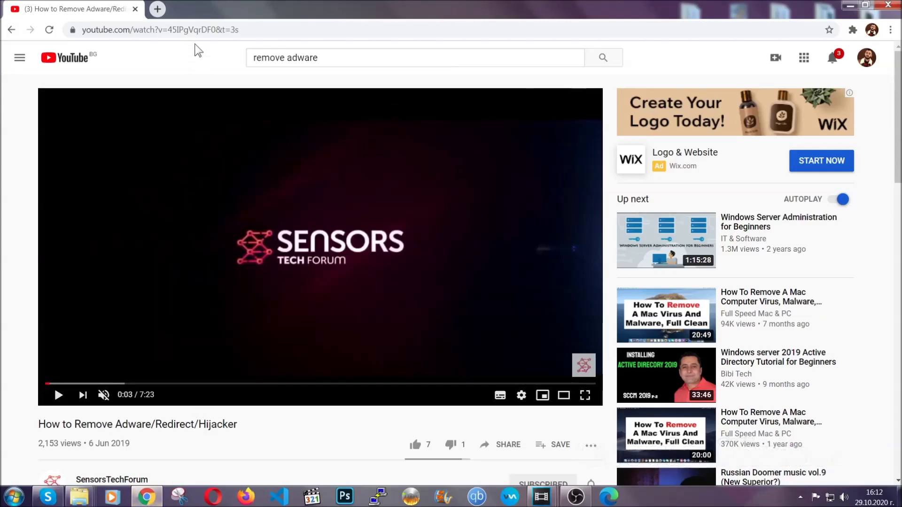
{"action": "left_click", "coordinate": [195, 32]}
{"action": "type", "text": "chro"}
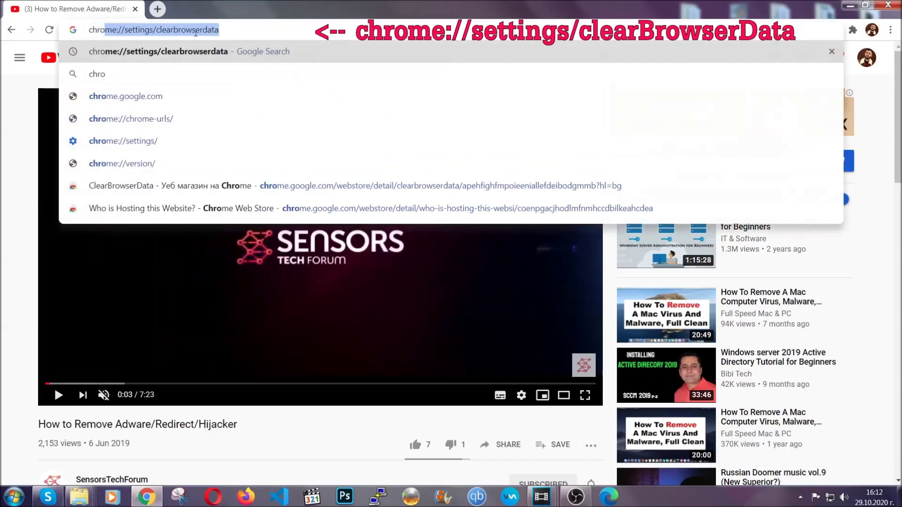
{"action": "type", "text": "me:/"}
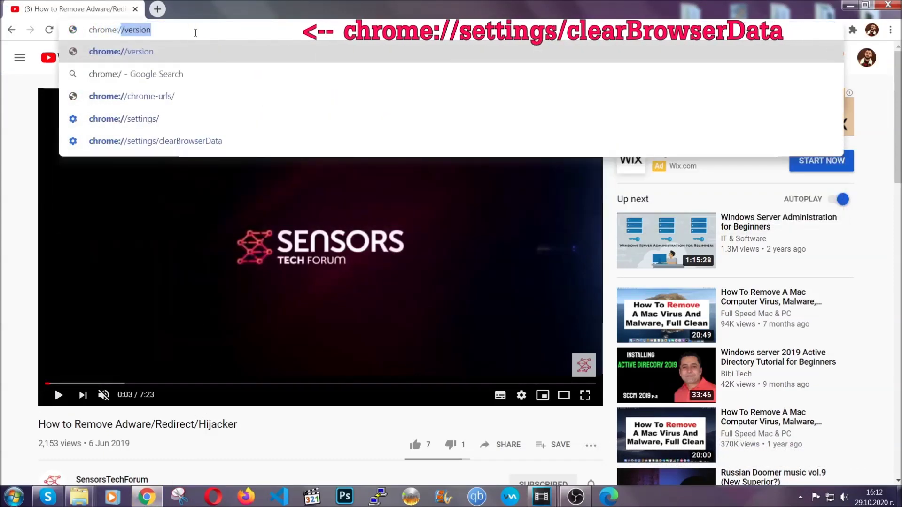
{"action": "type", "text": "/setting"}
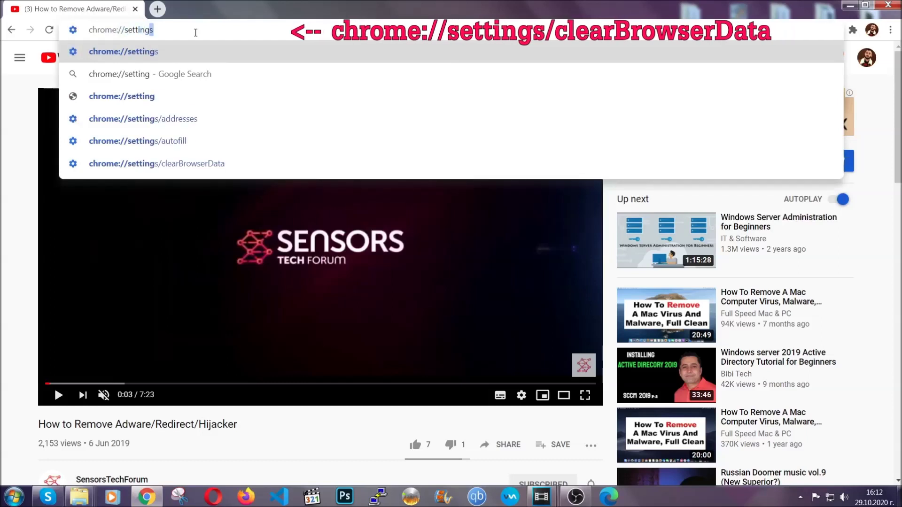
{"action": "type", "text": "s/ce"}
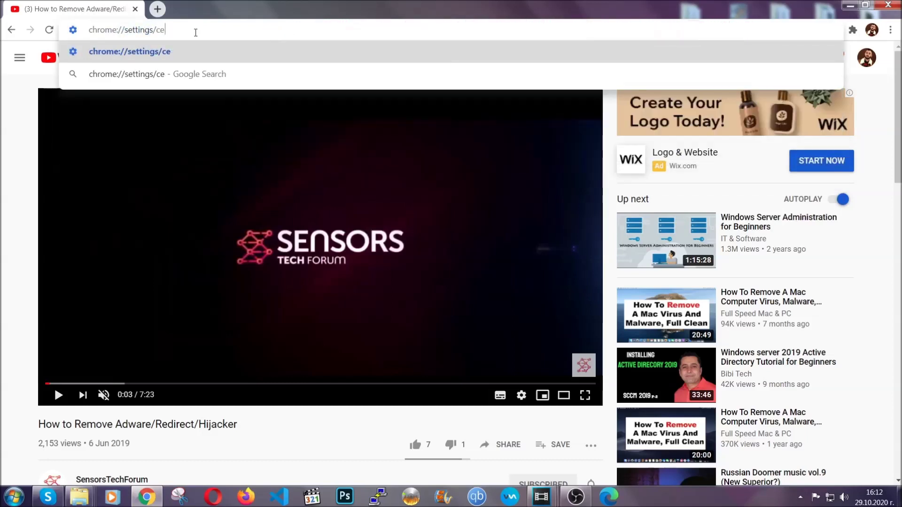
{"action": "key", "text": "BackSpace"}
{"action": "type", "text": "lear"}
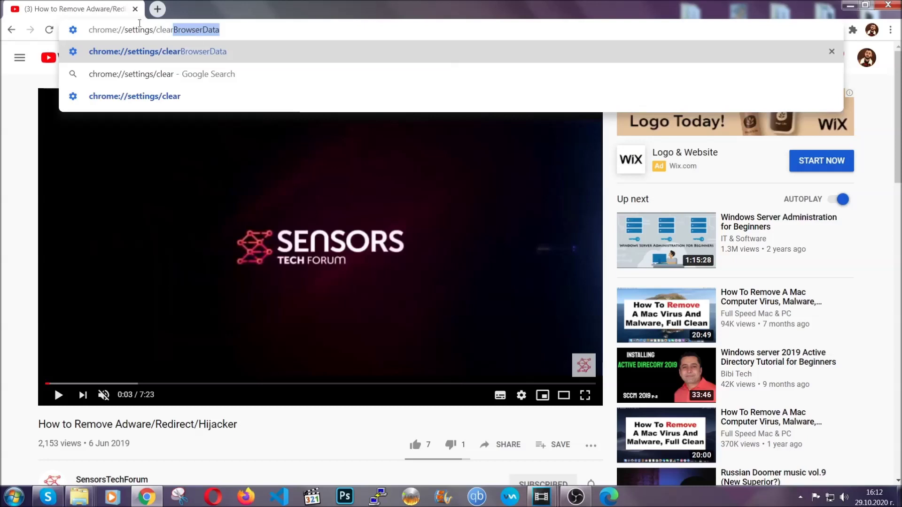
{"action": "left_click", "coordinate": [132, 50]}
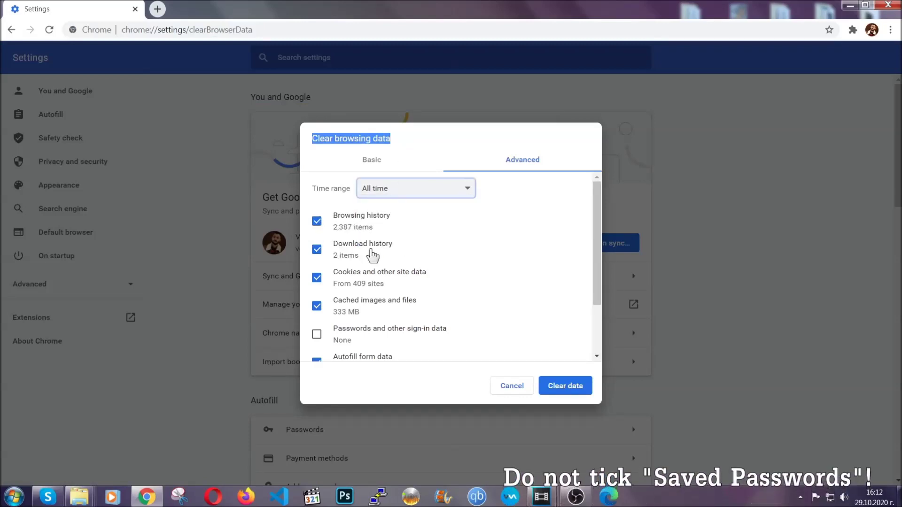
{"action": "scroll", "coordinate": [362, 310], "scroll_direction": "down", "scroll_amount": 2}
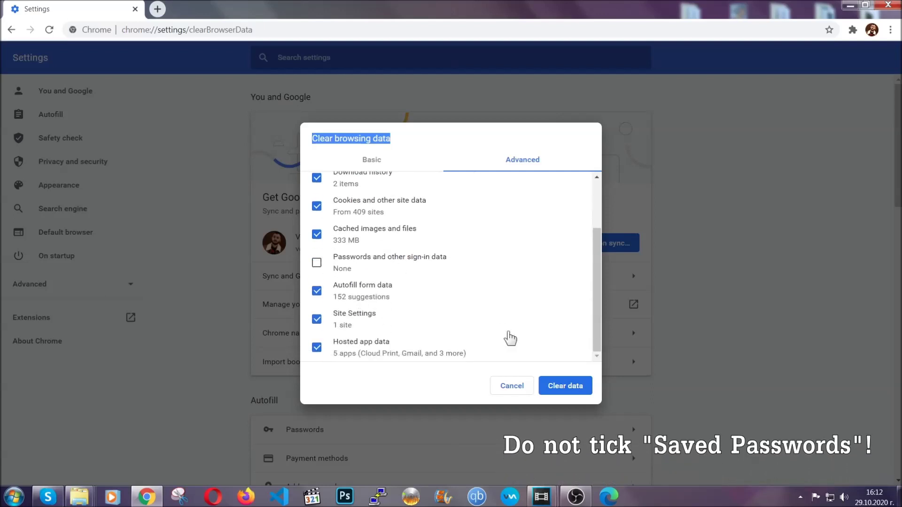
{"action": "left_click", "coordinate": [554, 384]}
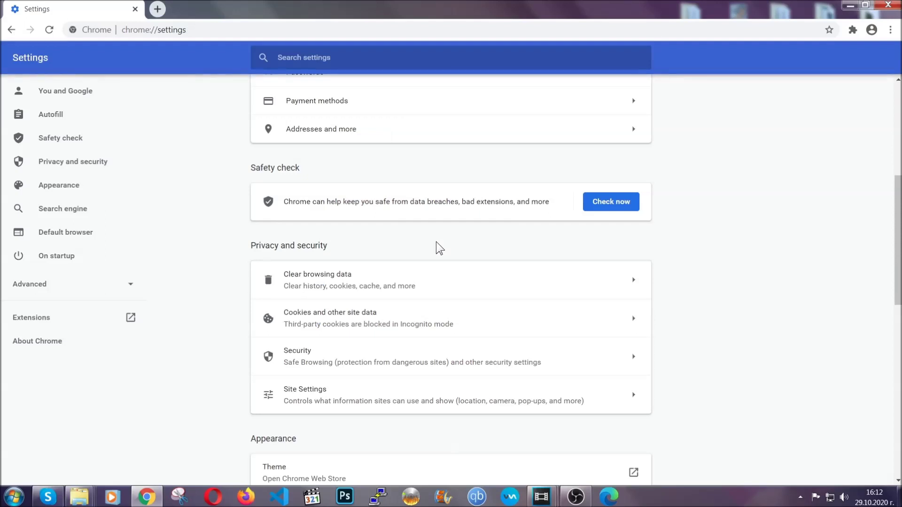
Remove the Bulk Media Downloader extension from Chrome's Extensions page, then minimise Chrome.
{"action": "left_click", "coordinate": [891, 31]}
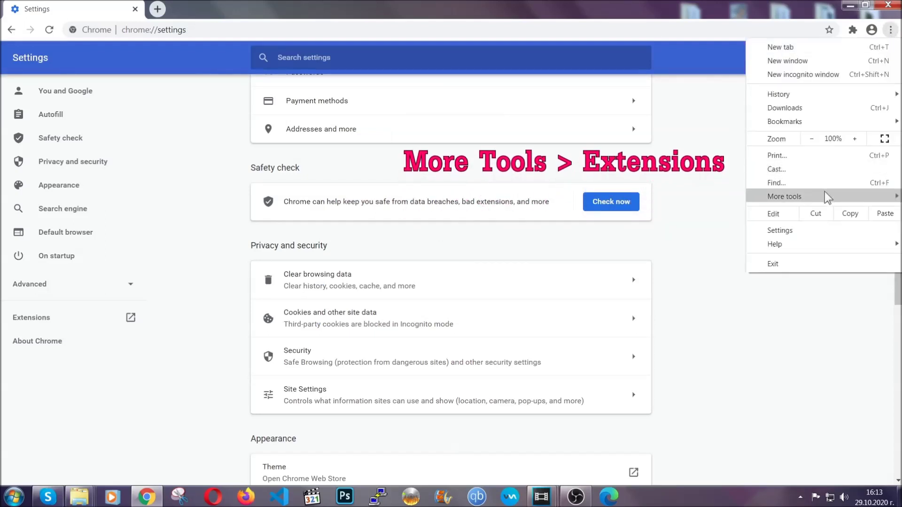
{"action": "mouse_move", "coordinate": [825, 191]}
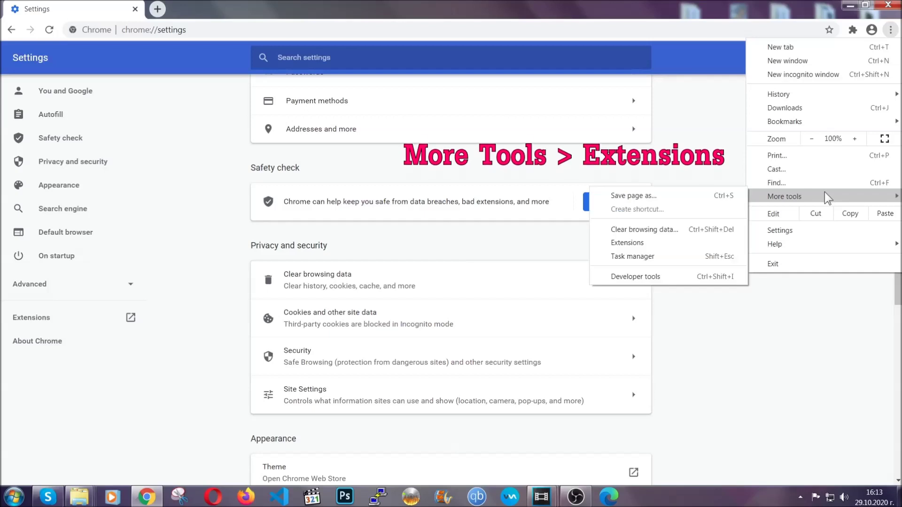
{"action": "left_click", "coordinate": [652, 246]}
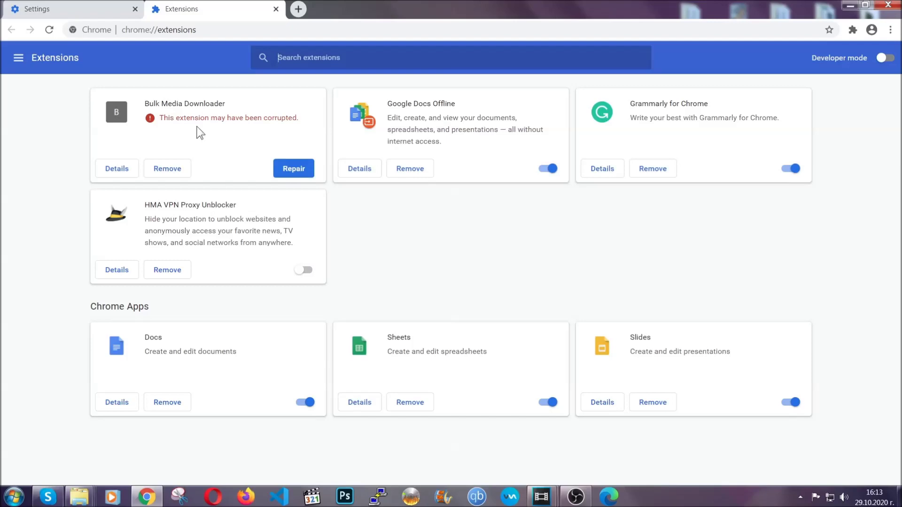
{"action": "left_click", "coordinate": [167, 169]}
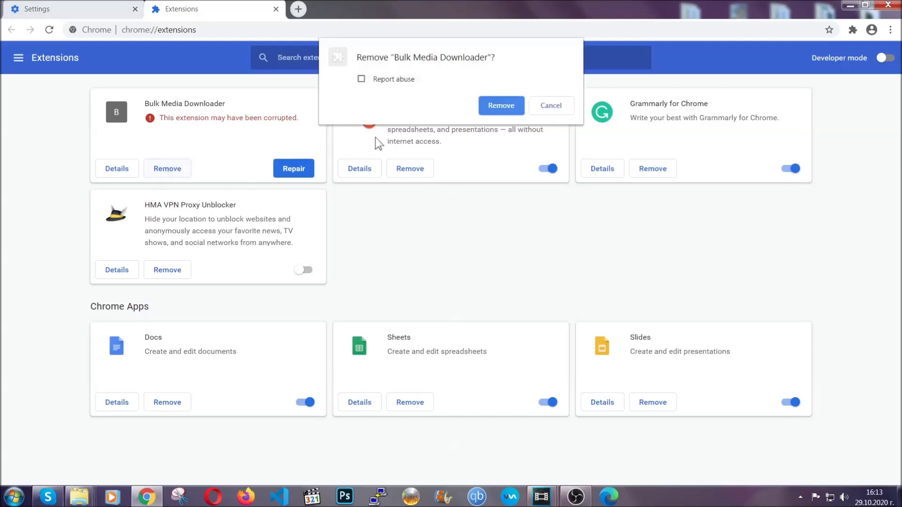
{"action": "left_click", "coordinate": [487, 105]}
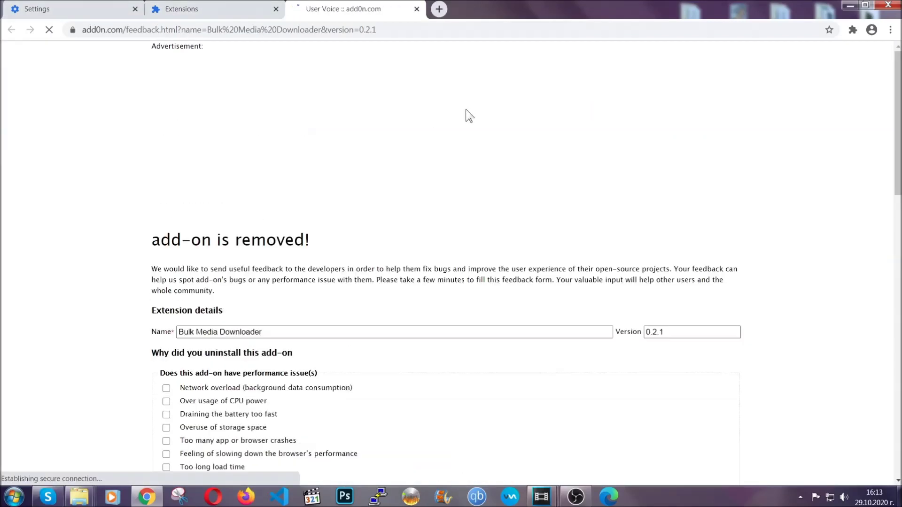
{"action": "left_click", "coordinate": [229, 10]}
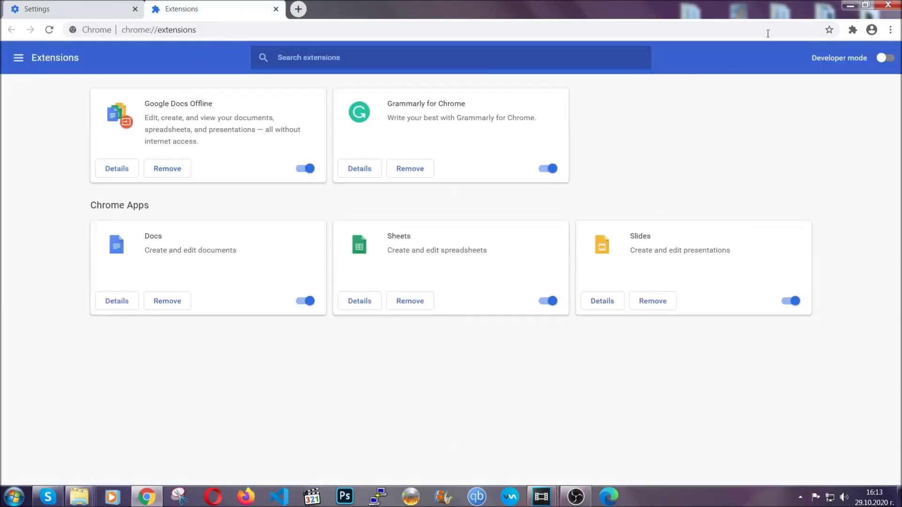
{"action": "left_click", "coordinate": [843, 6]}
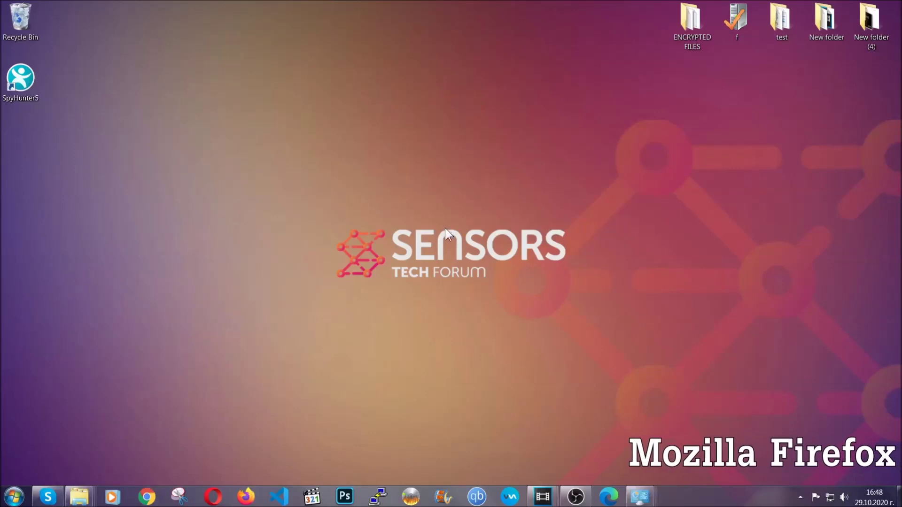
Refresh Firefox to defaults from about:support, finish the Import Wizard, and minimise the window.
{"action": "left_click", "coordinate": [246, 491]}
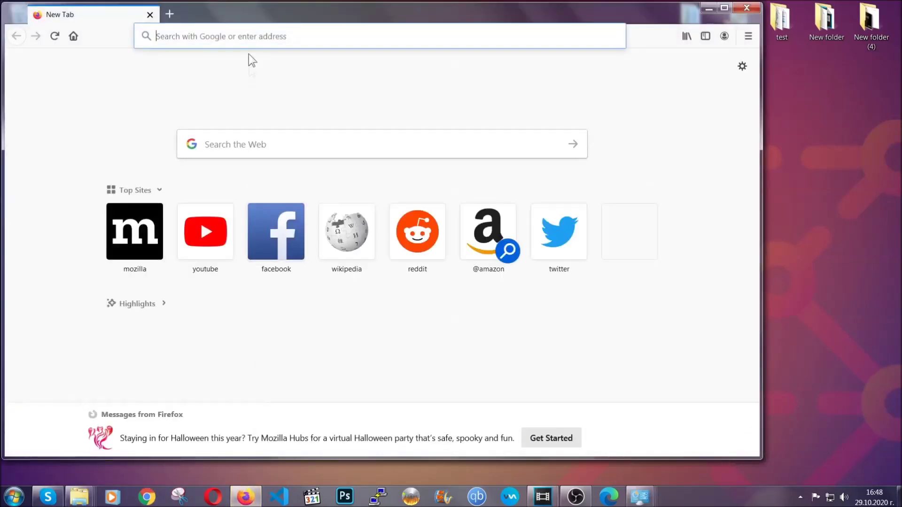
{"action": "left_click", "coordinate": [246, 36]}
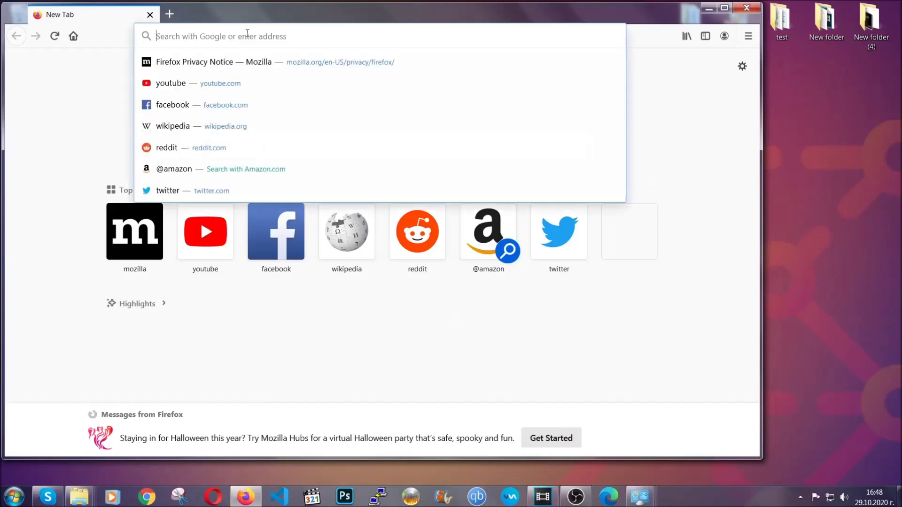
{"action": "type", "text": "about:support"}
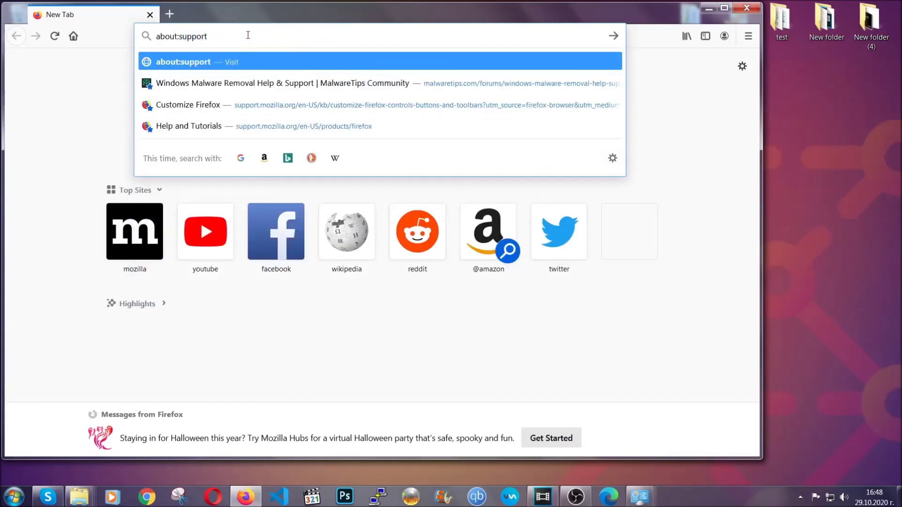
{"action": "key", "text": "Return"}
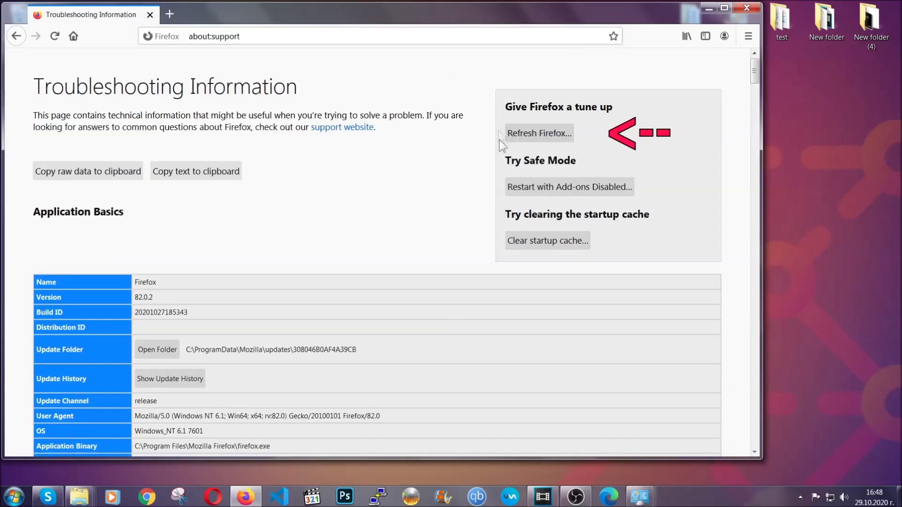
{"action": "left_click", "coordinate": [534, 137]}
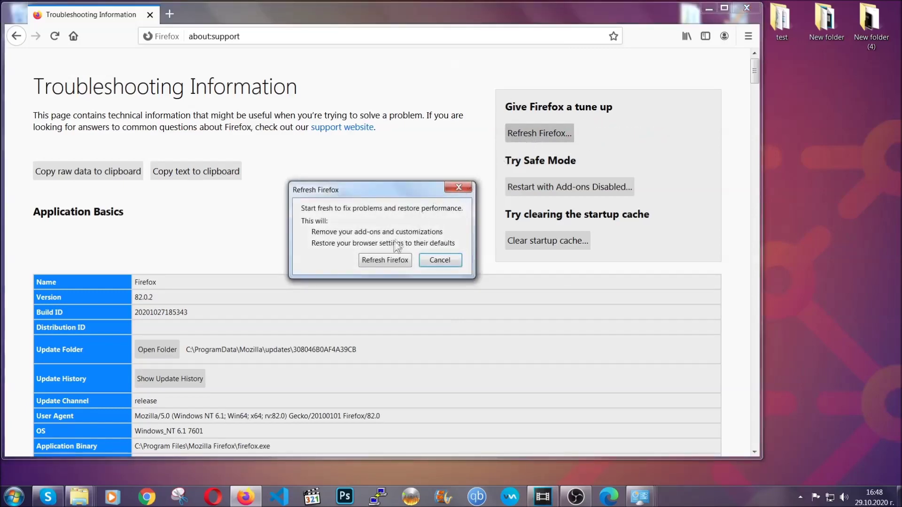
{"action": "left_click", "coordinate": [383, 260]}
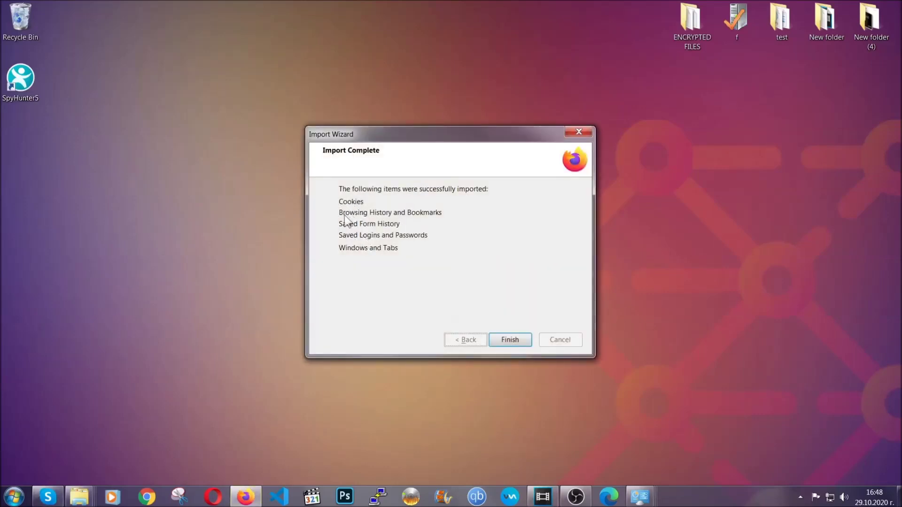
{"action": "left_click", "coordinate": [508, 341]}
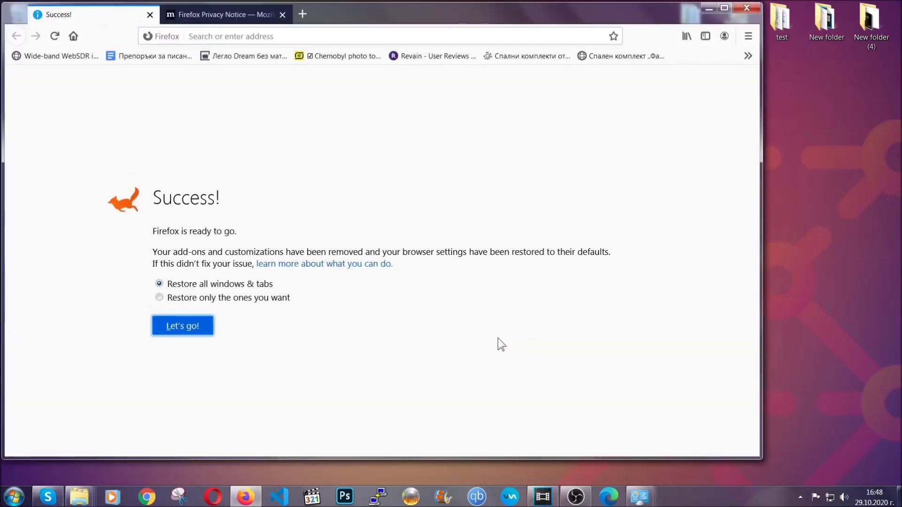
{"action": "left_click", "coordinate": [707, 9]}
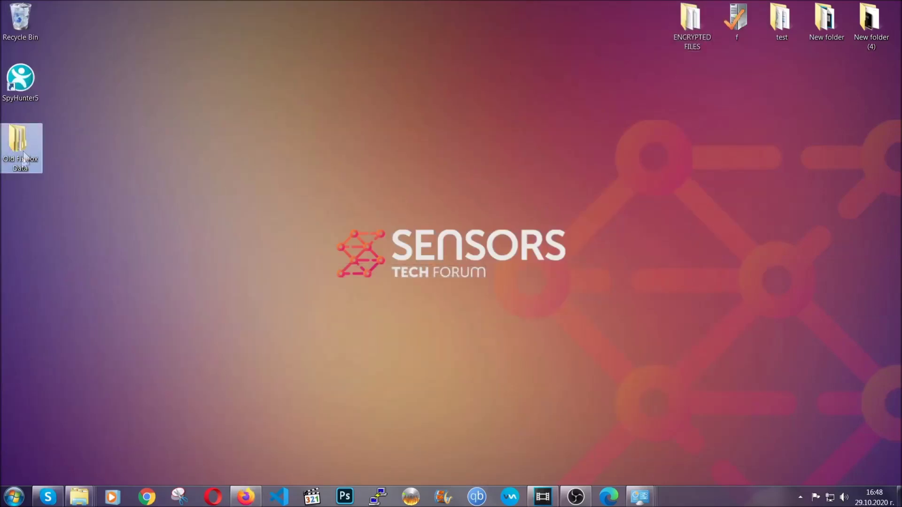
{"action": "mouse_move", "coordinate": [14, 174]}
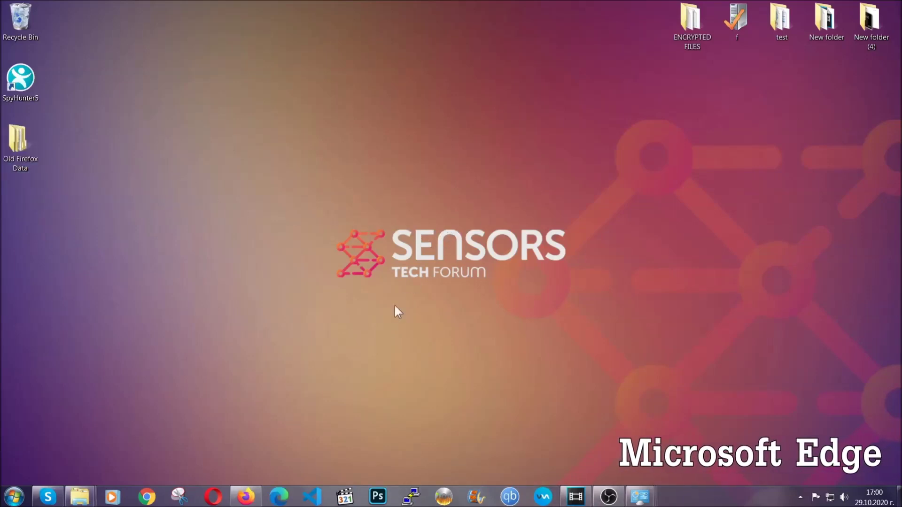
Clear Edge's All time browsing data via edge://settings/clearBrowserData.
{"action": "left_click", "coordinate": [280, 496]}
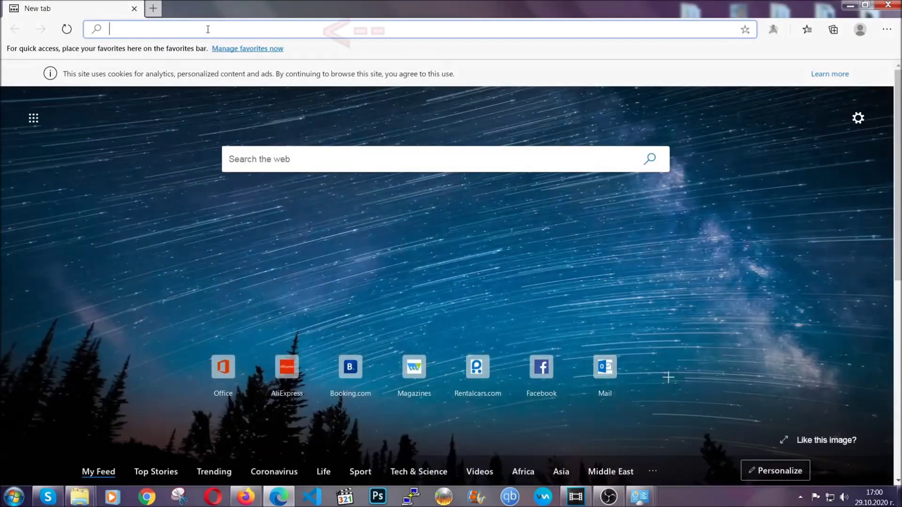
{"action": "type", "text": "edge:"}
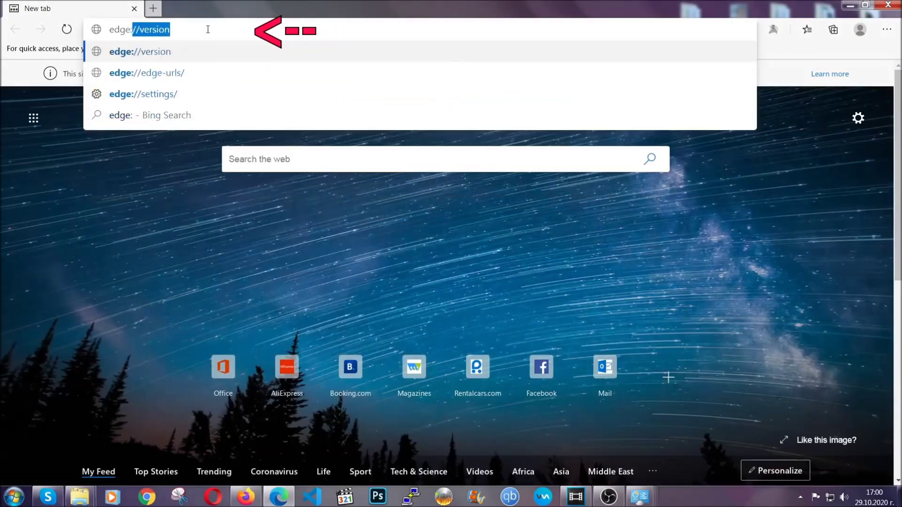
{"action": "type", "text": "//settings/"}
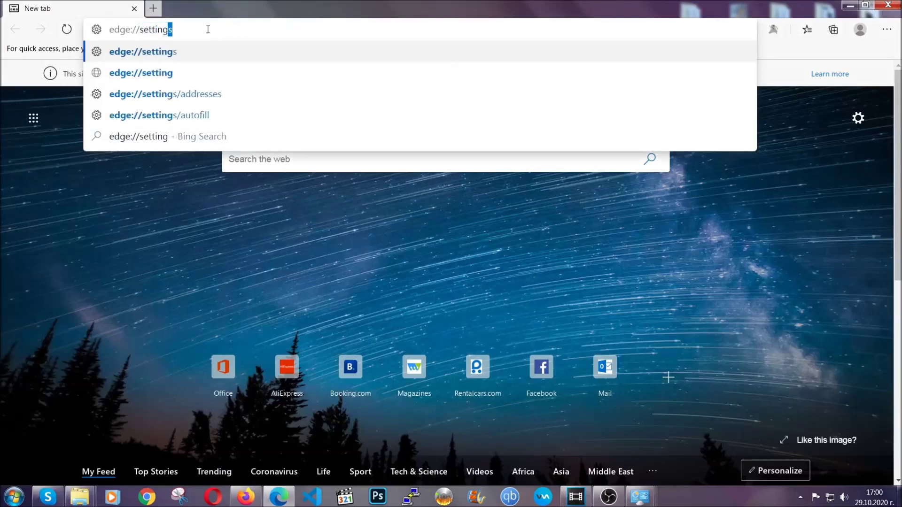
{"action": "type", "text": "clear"}
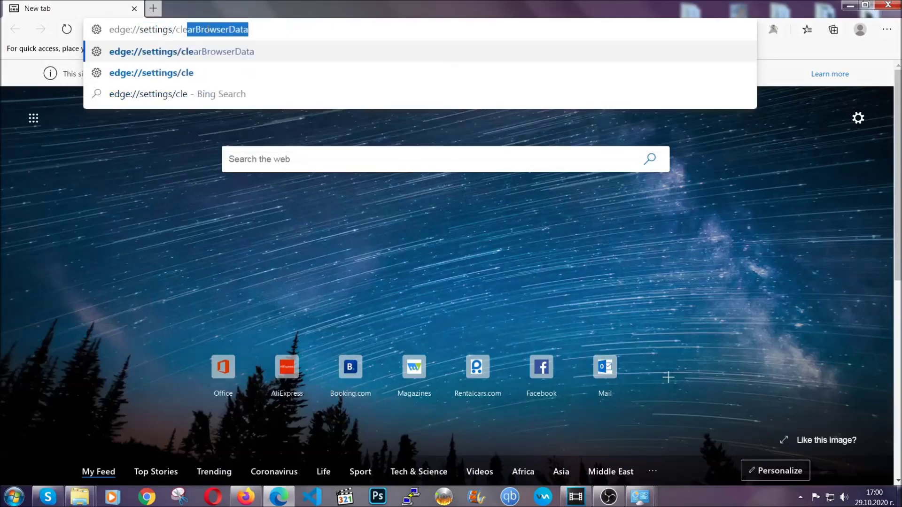
{"action": "type", "text": "BrowserDa"}
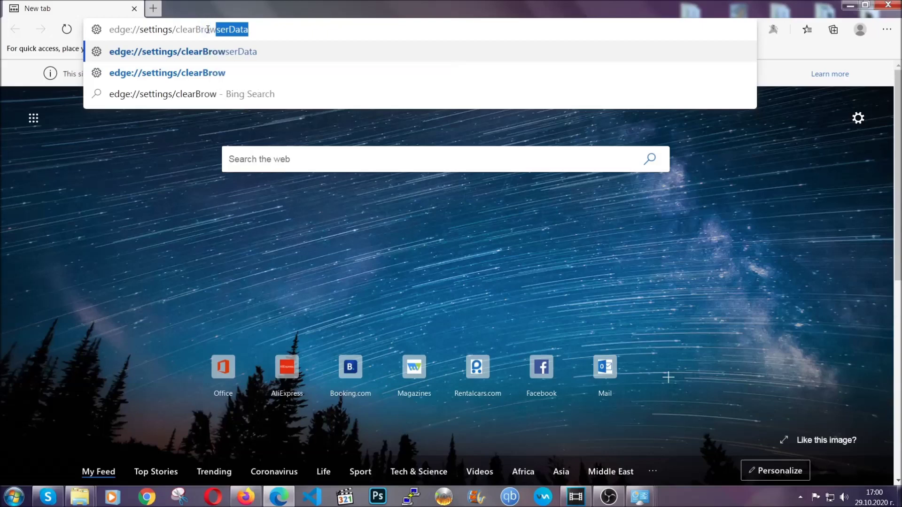
{"action": "type", "text": "ta"}
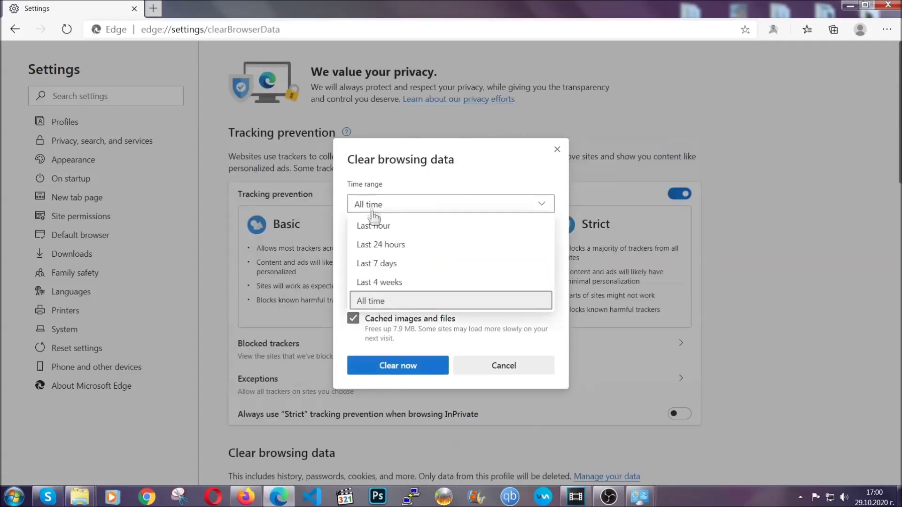
{"action": "left_click", "coordinate": [363, 301]}
{"action": "scroll", "coordinate": [380, 287], "scroll_direction": "down", "scroll_amount": 3}
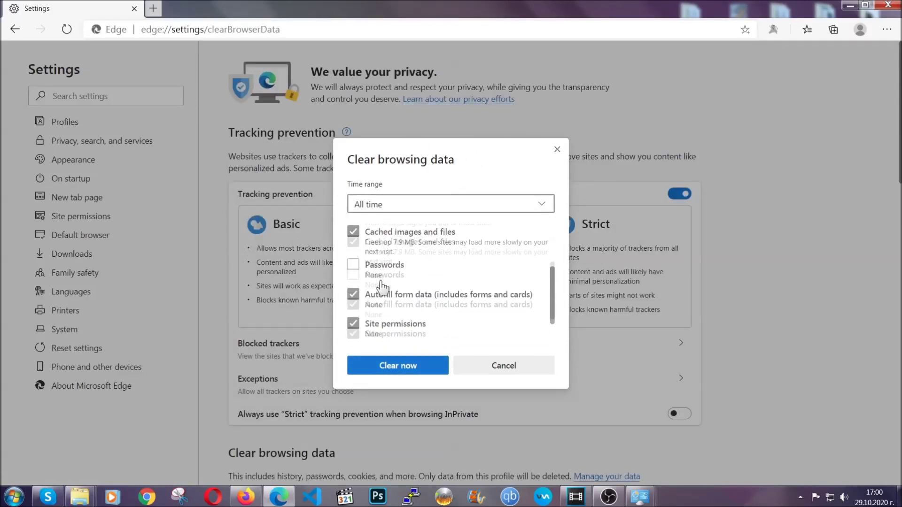
{"action": "left_click", "coordinate": [393, 366]}
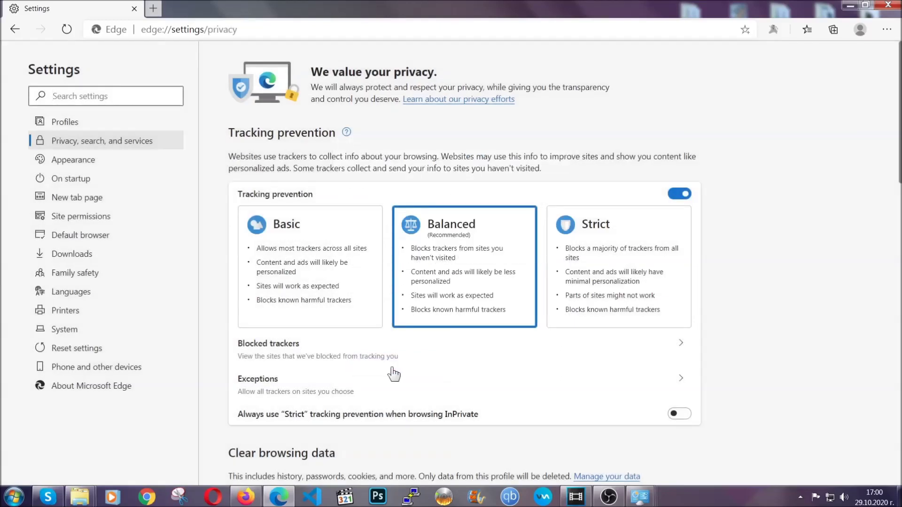
Remove the single installed extension from Edge's Extensions page, then close Edge.
{"action": "left_click", "coordinate": [887, 30]}
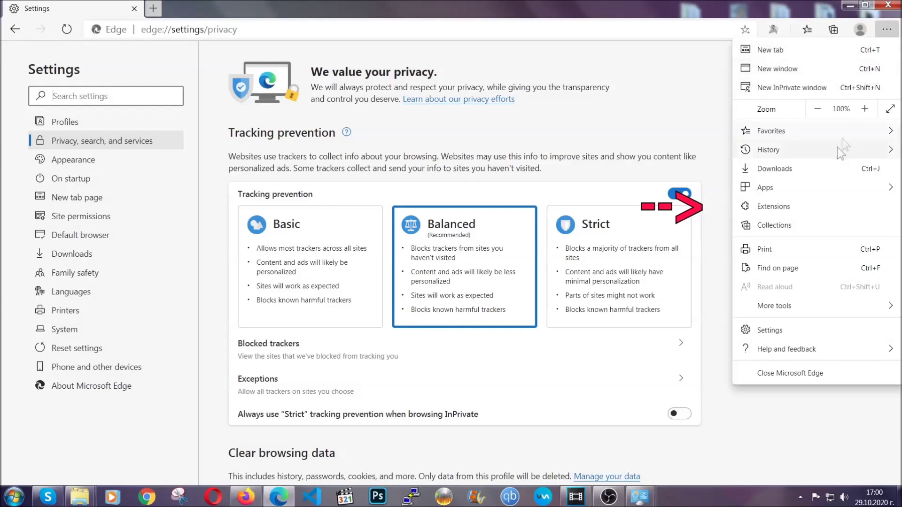
{"action": "left_click", "coordinate": [822, 200]}
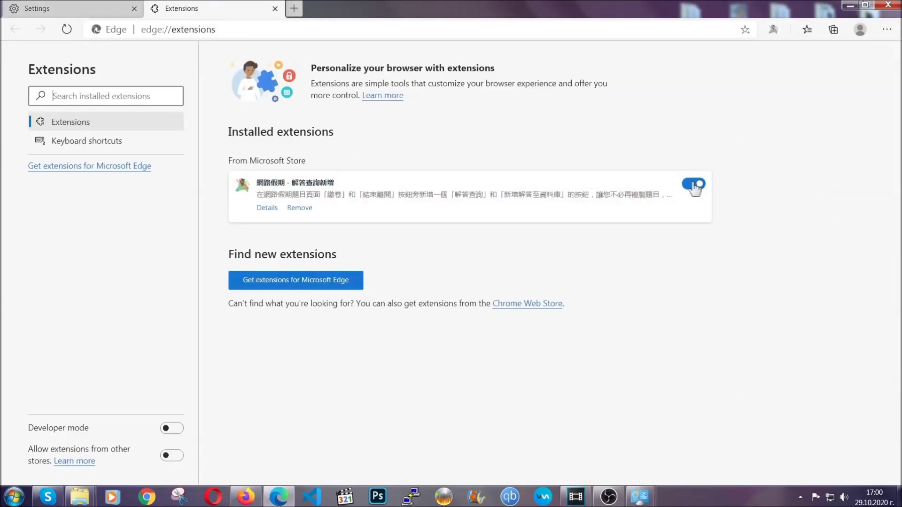
{"action": "left_click", "coordinate": [299, 208]}
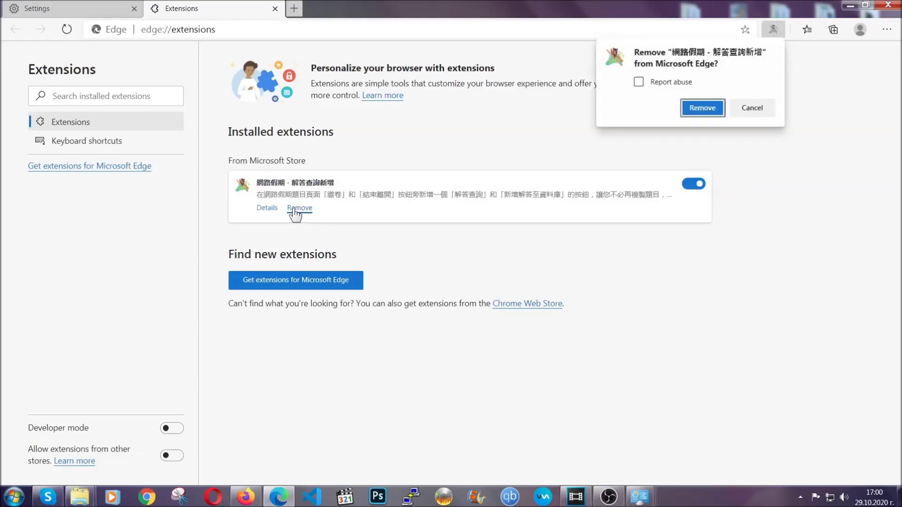
{"action": "left_click", "coordinate": [700, 107]}
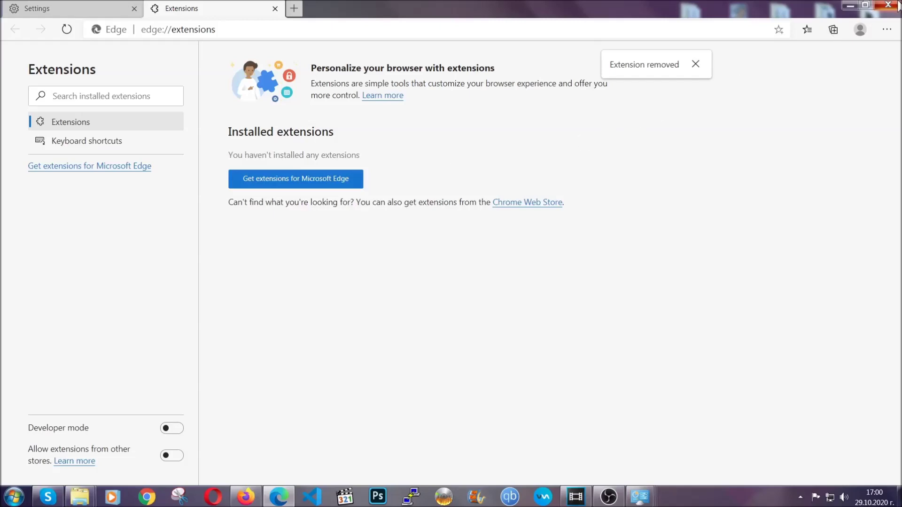
{"action": "left_click", "coordinate": [897, 5]}
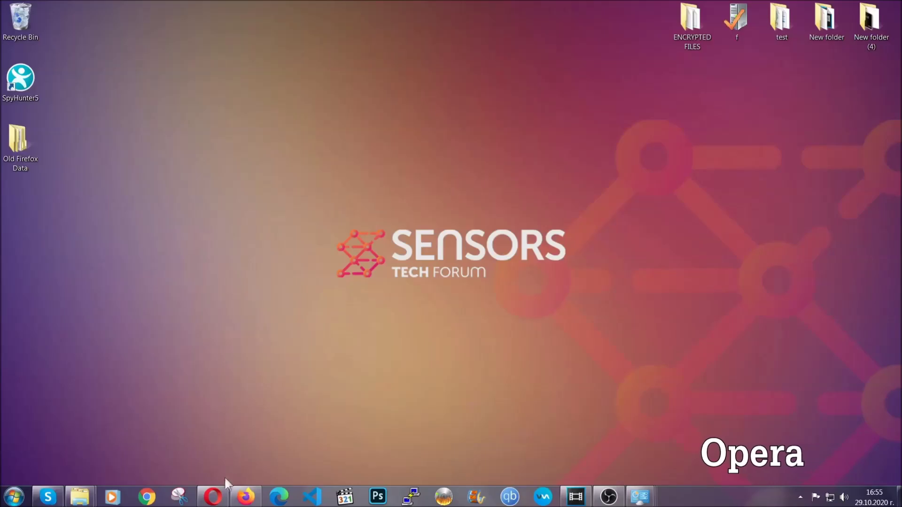
Clear Opera's All time data at opera://settings/clearBrowserData on Advanced, adding Site Settings, excluding passwords.
{"action": "left_click", "coordinate": [216, 494]}
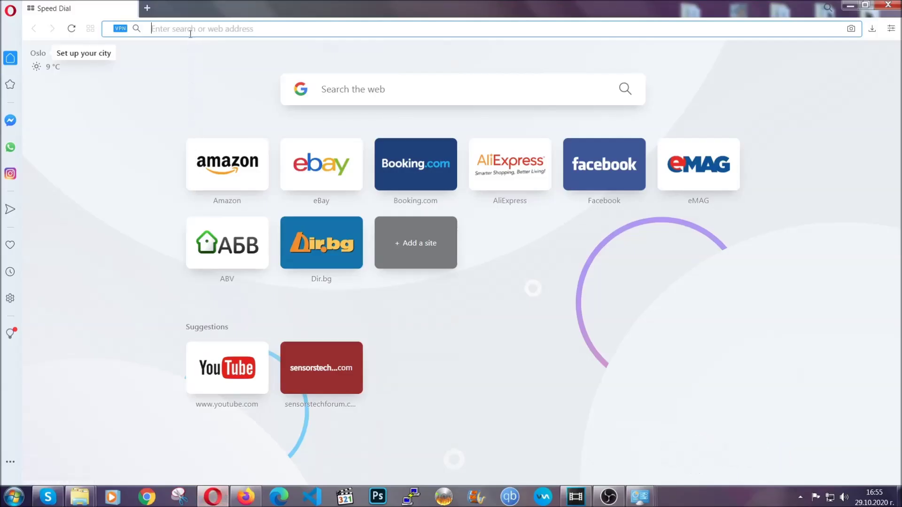
{"action": "type", "text": "opera"}
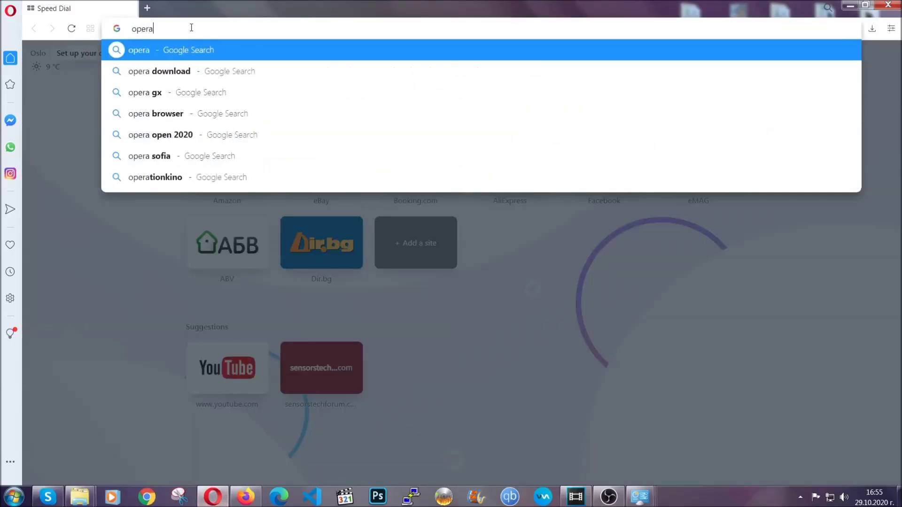
{"action": "type", "text": "://se"}
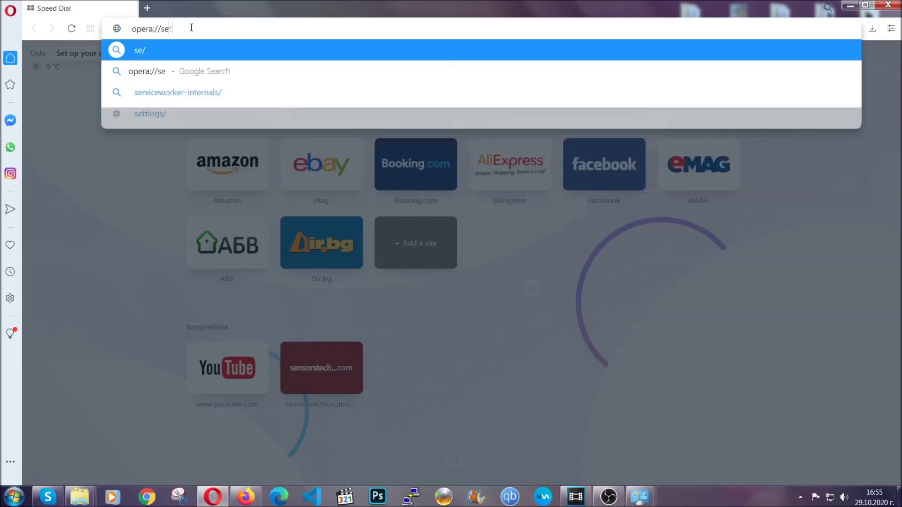
{"action": "type", "text": "ttings/clearBrr"}
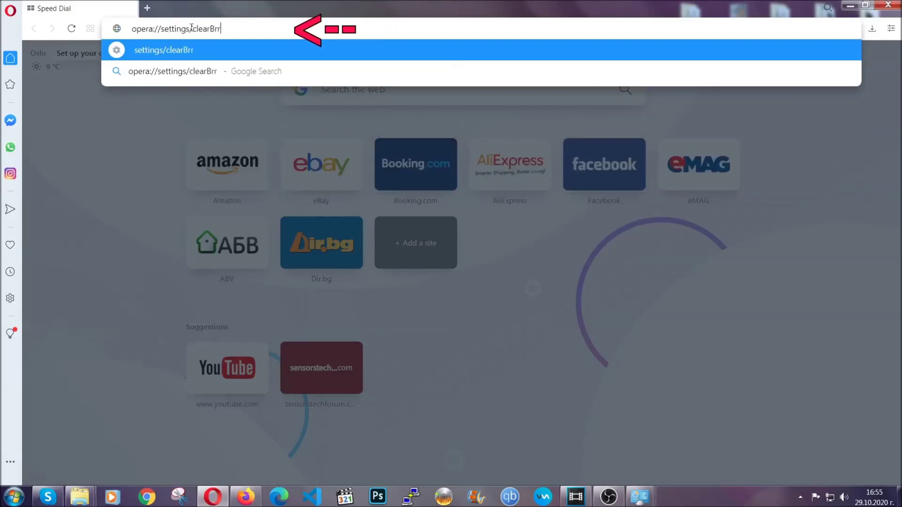
{"action": "key", "text": "BackSpace"}
{"action": "type", "text": "owserD"}
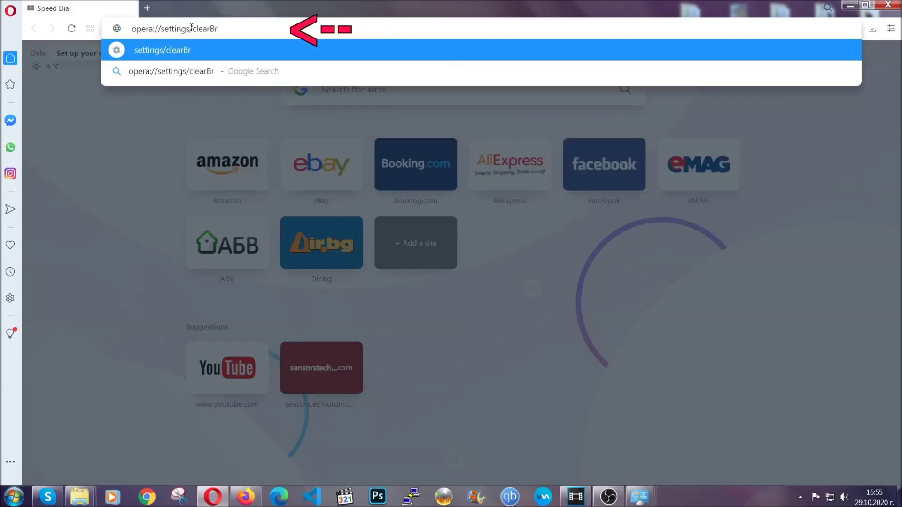
{"action": "type", "text": "ata"}
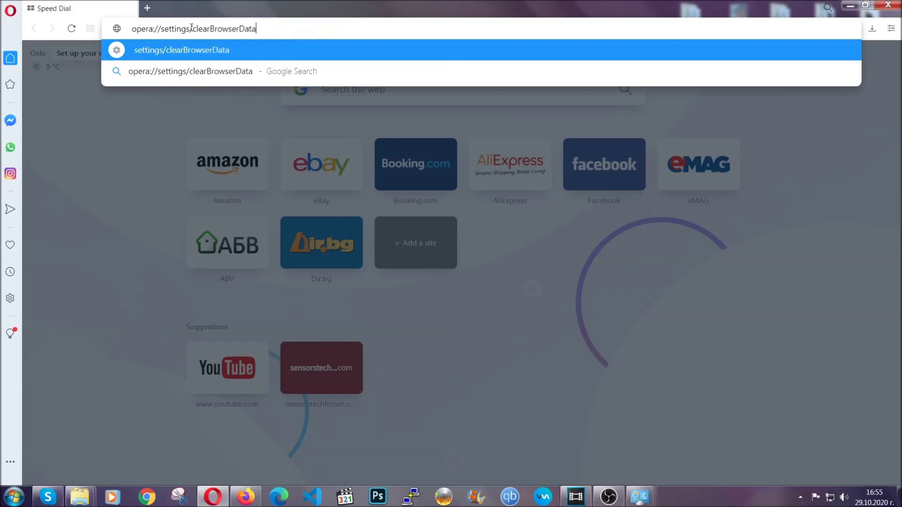
{"action": "key", "text": "Return"}
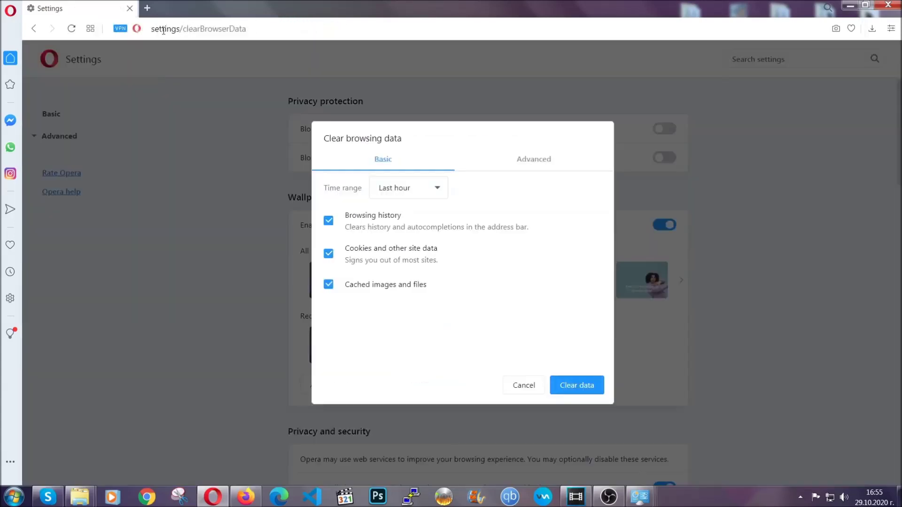
{"action": "left_click", "coordinate": [532, 163]}
{"action": "left_click", "coordinate": [443, 190]}
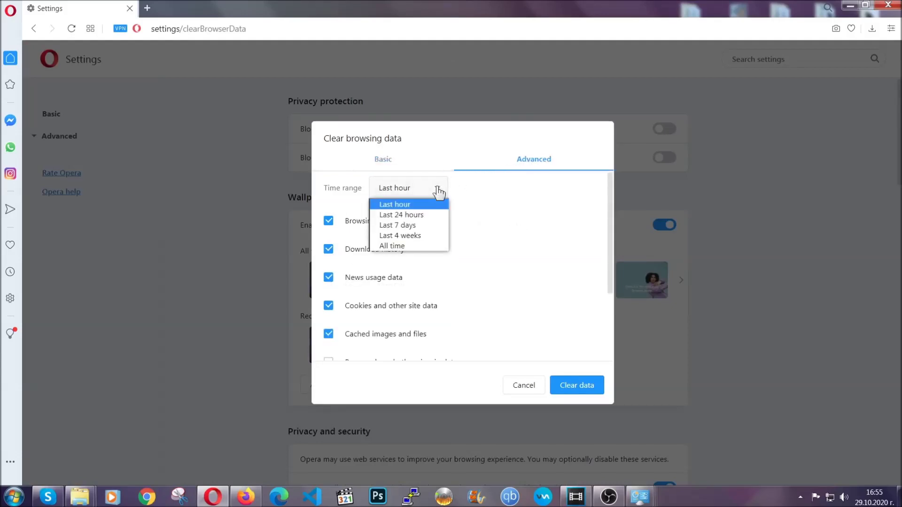
{"action": "left_click", "coordinate": [407, 244]}
{"action": "scroll", "coordinate": [412, 252], "scroll_direction": "down", "scroll_amount": 2}
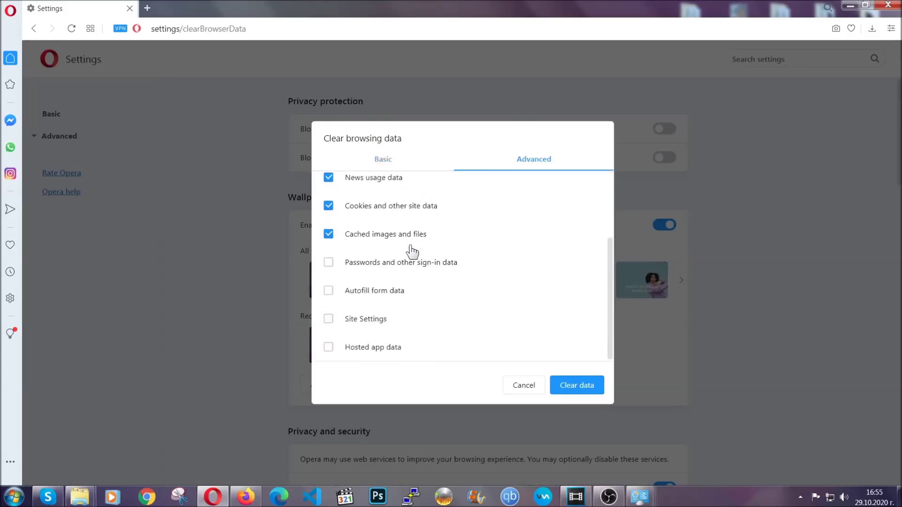
{"action": "left_click", "coordinate": [371, 321]}
{"action": "left_click", "coordinate": [575, 387]}
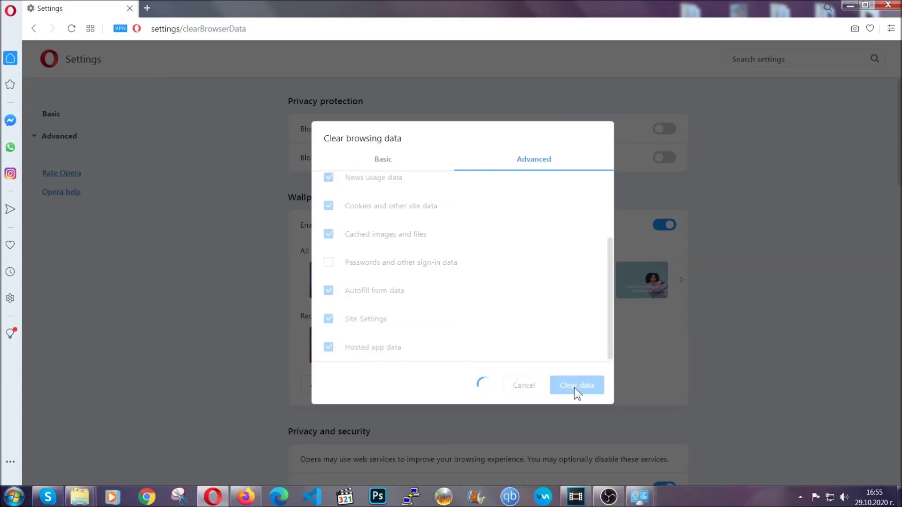